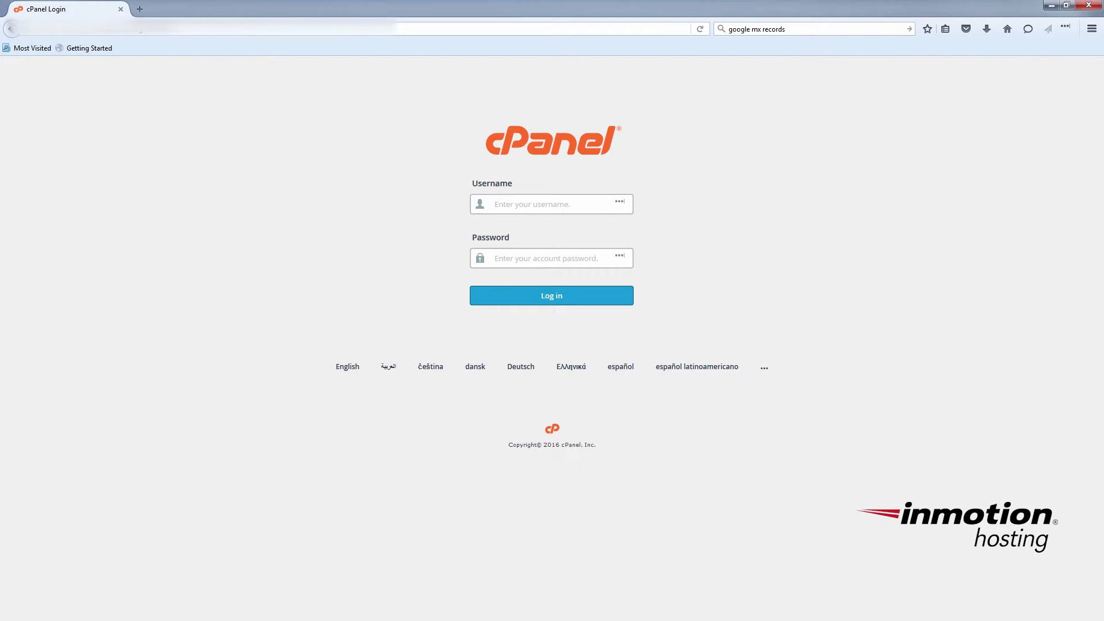
# Step: Sign in to cPanel with the account's username and password
pyautogui.click(559, 206)
pyautogui.write('max*******')
pyautogui.press('Return')
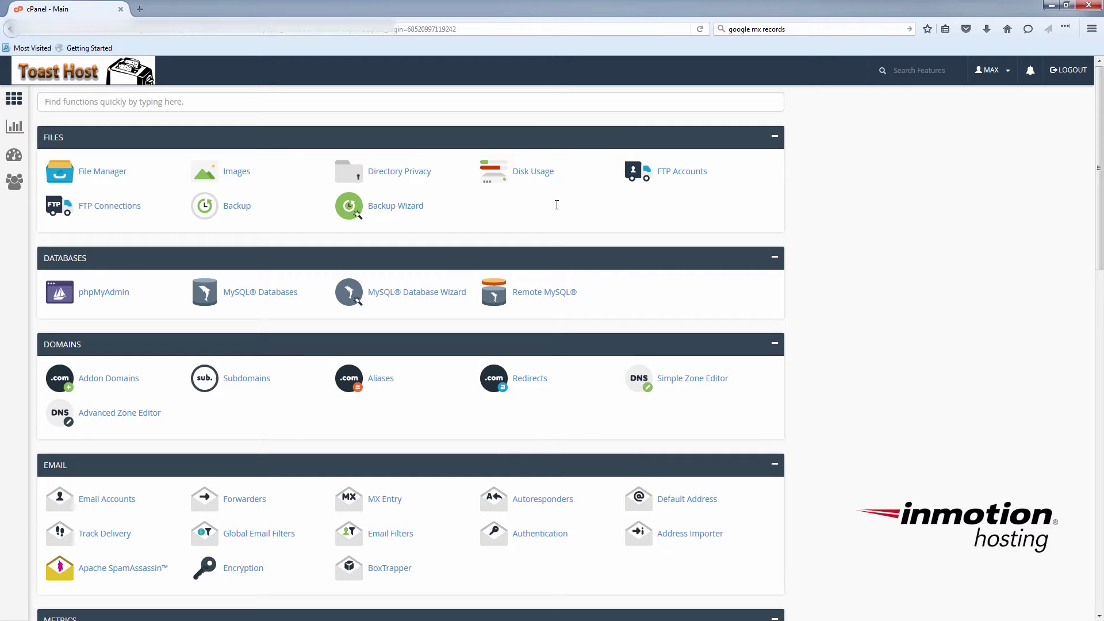
pyautogui.press('Tab')
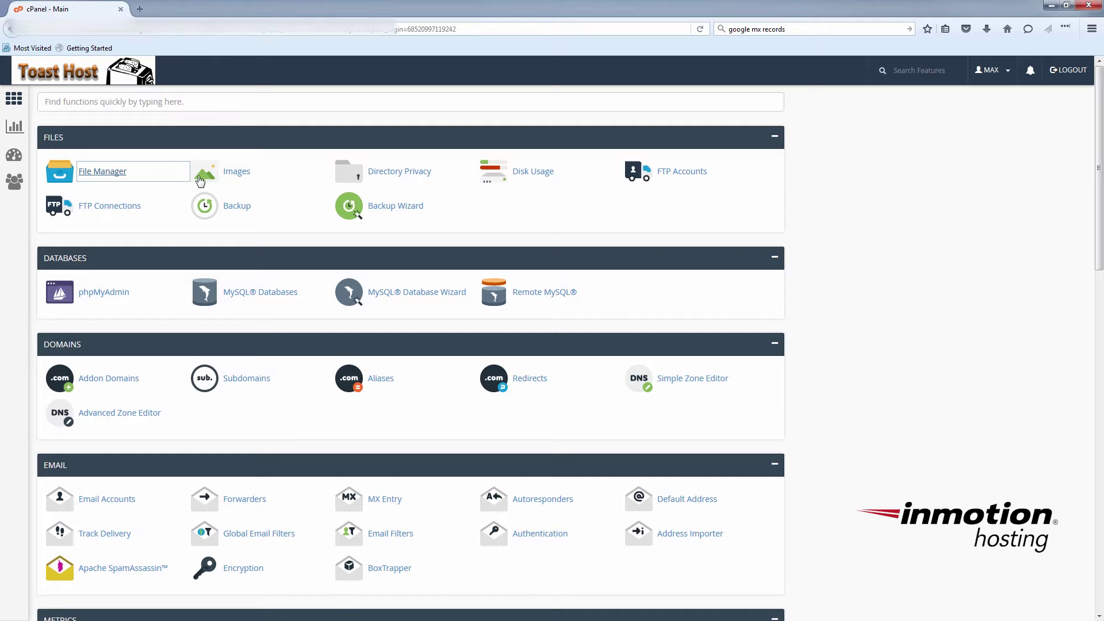
# Step: Browse the public_html folder in File Manager, then close it to return to the dashboard
pyautogui.click(115, 180)
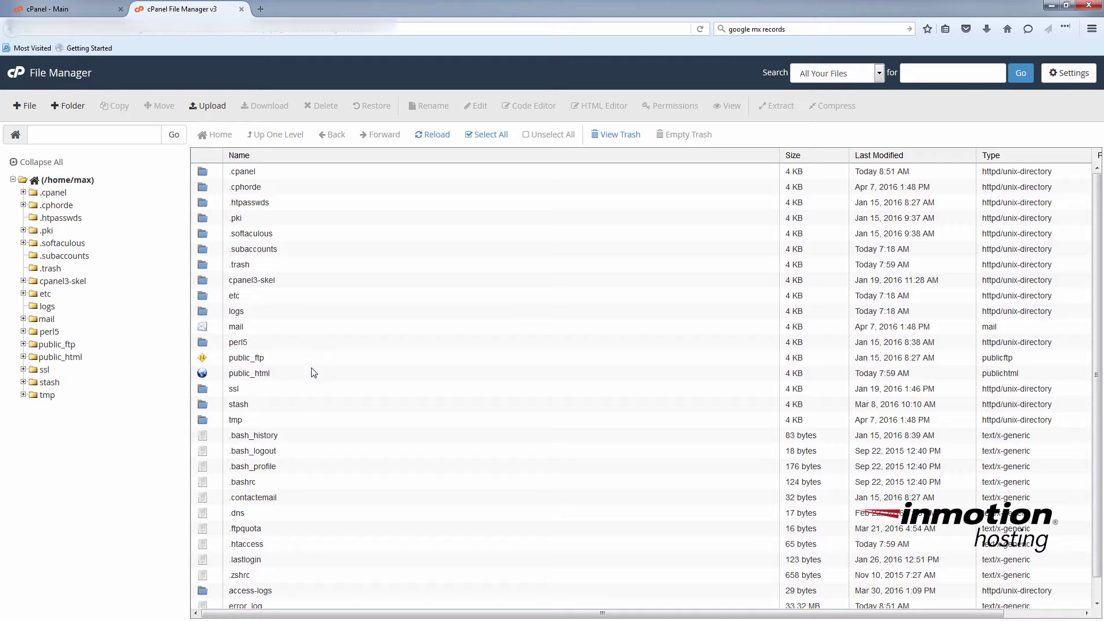
pyautogui.doubleClick(219, 375)
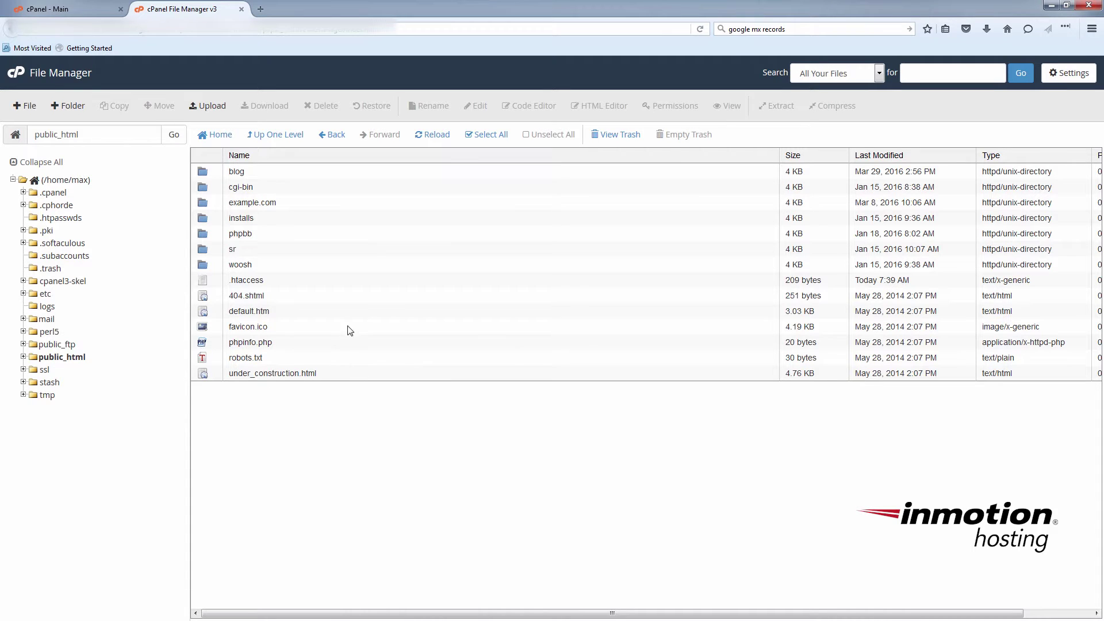
pyautogui.click(242, 9)
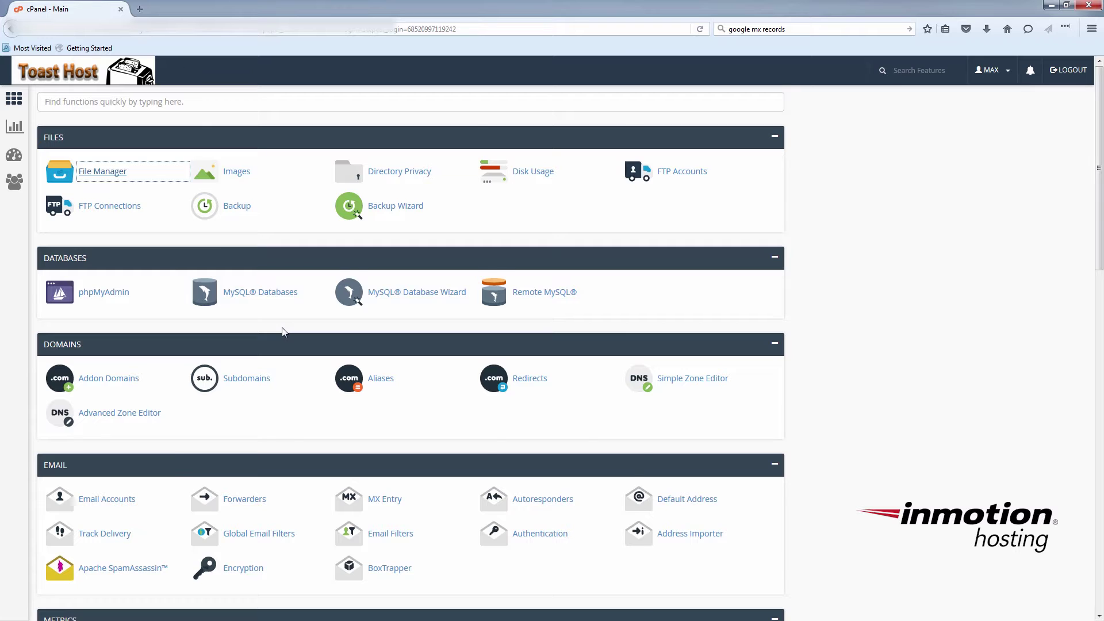
# Step: In PHP Configuration, keep PHP 5.3 selected, update it as the account's version, and go back
pyautogui.scroll(-7, 283, 333)
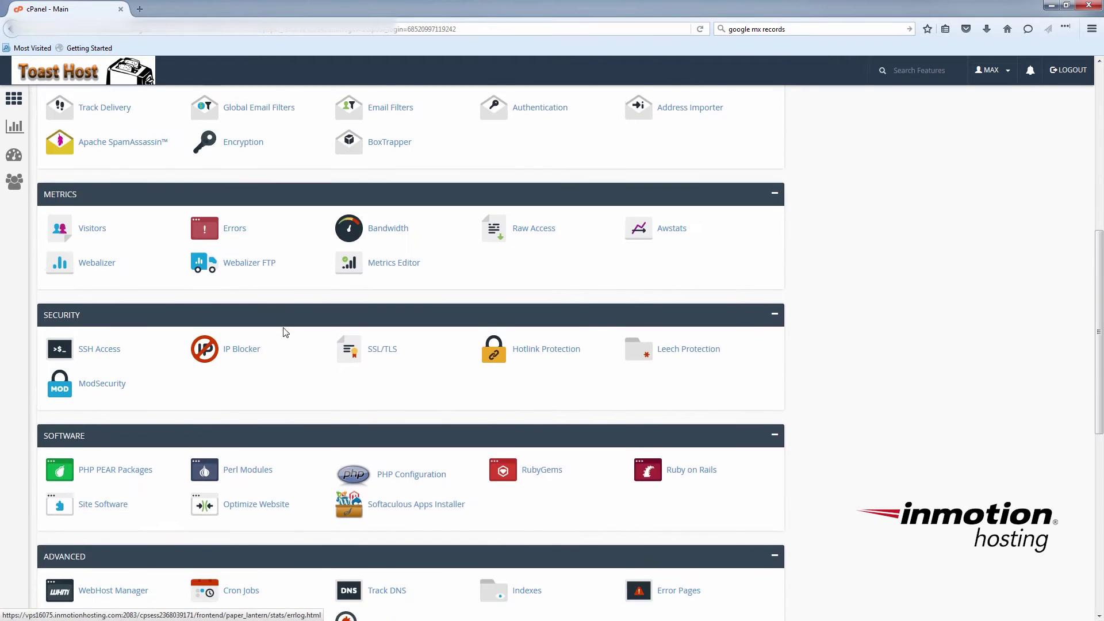
pyautogui.scroll(-2, 283, 332)
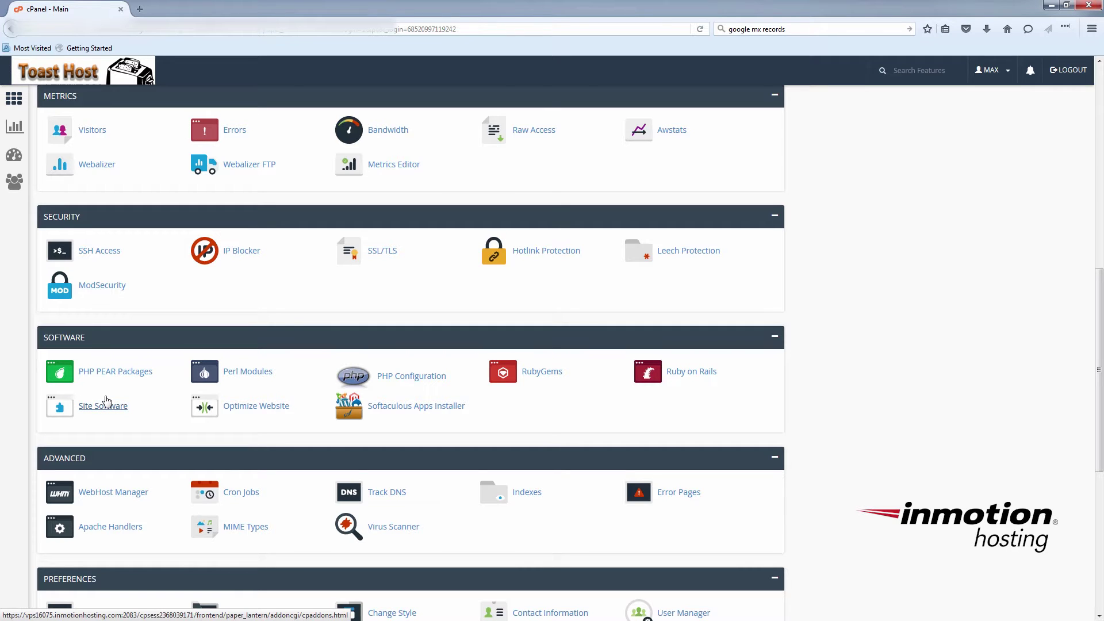
pyautogui.click(403, 377)
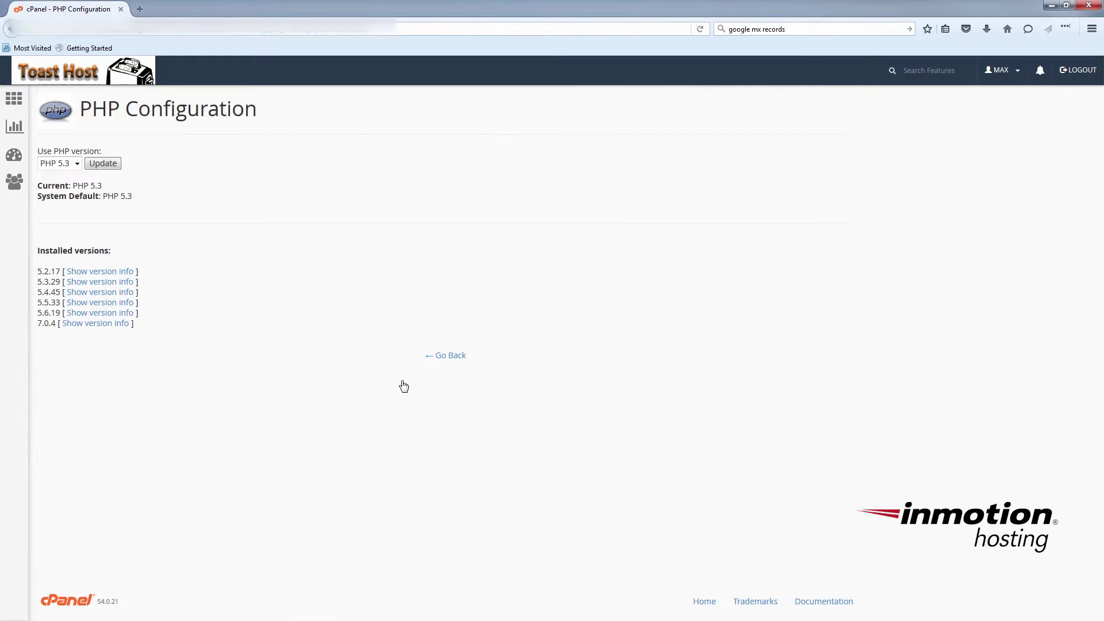
pyautogui.click(77, 164)
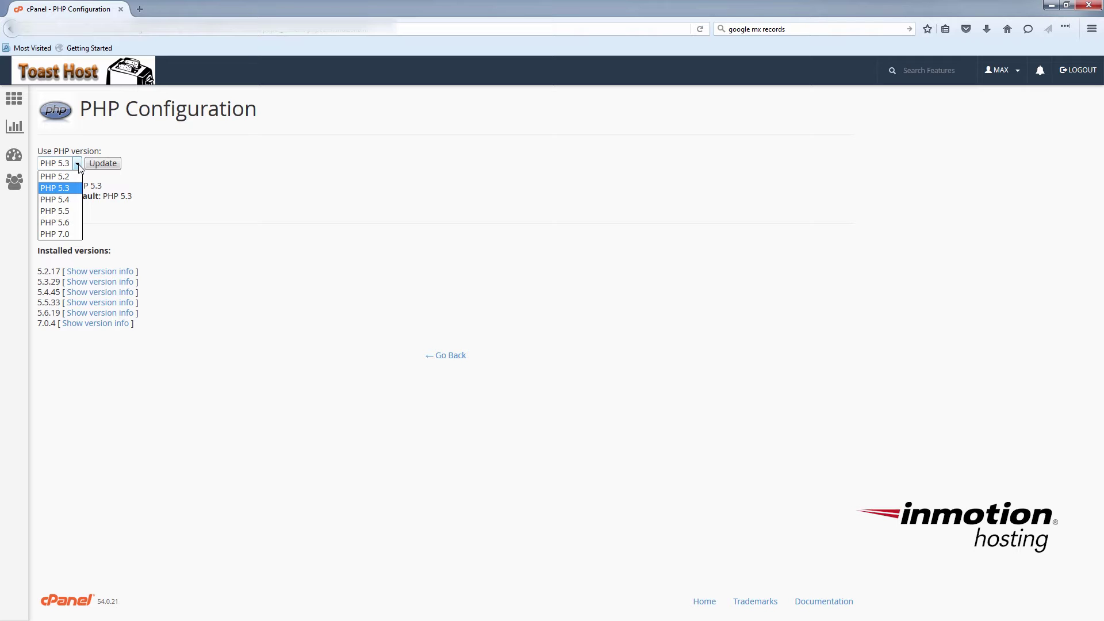
pyautogui.click(203, 172)
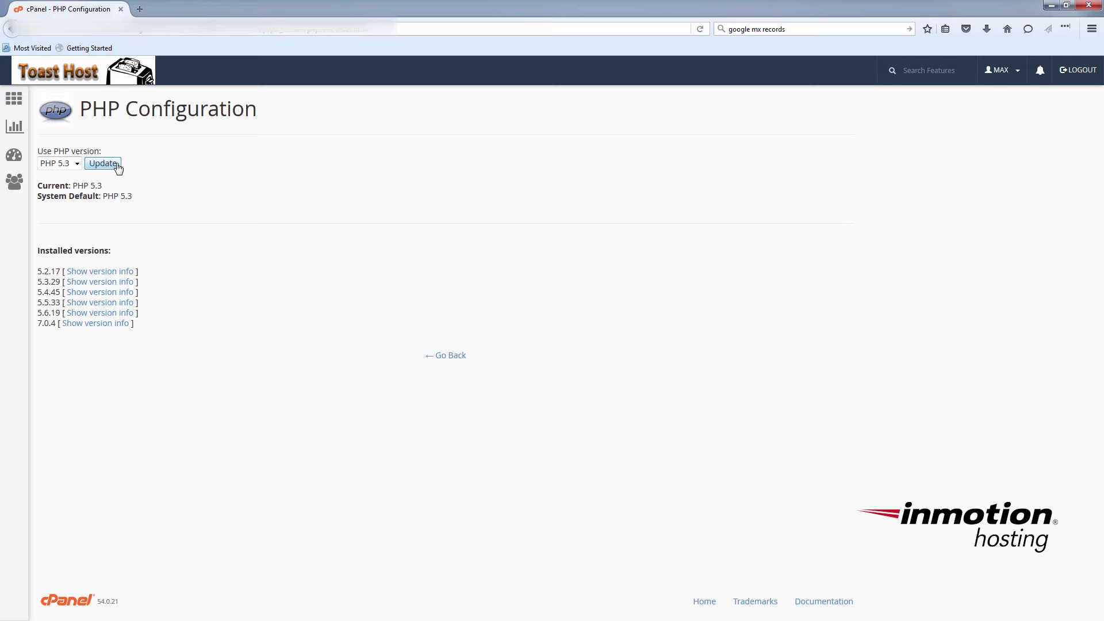
pyautogui.click(116, 165)
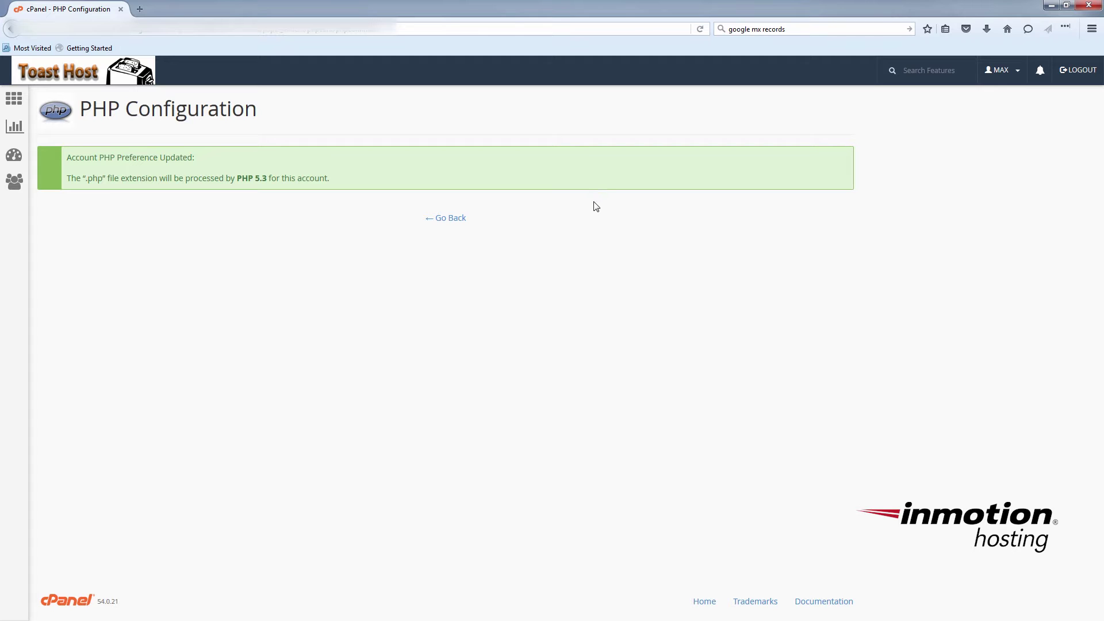
pyautogui.click(454, 224)
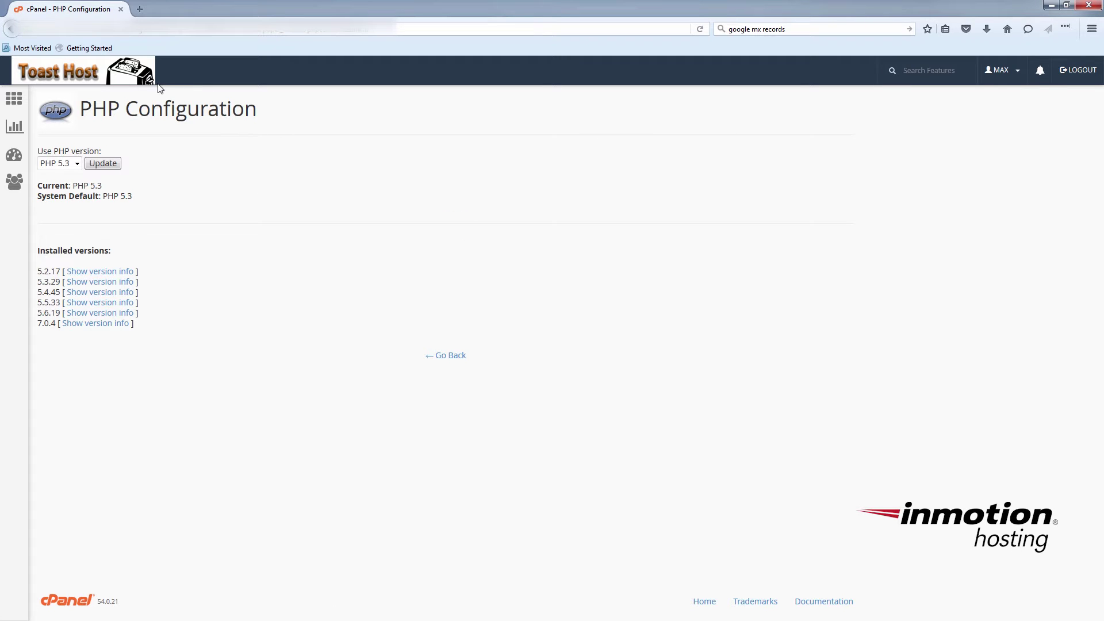
# Step: From the dashboard, reopen File Manager on public_html and launch the Code Editor for php.ini
pyautogui.click(140, 82)
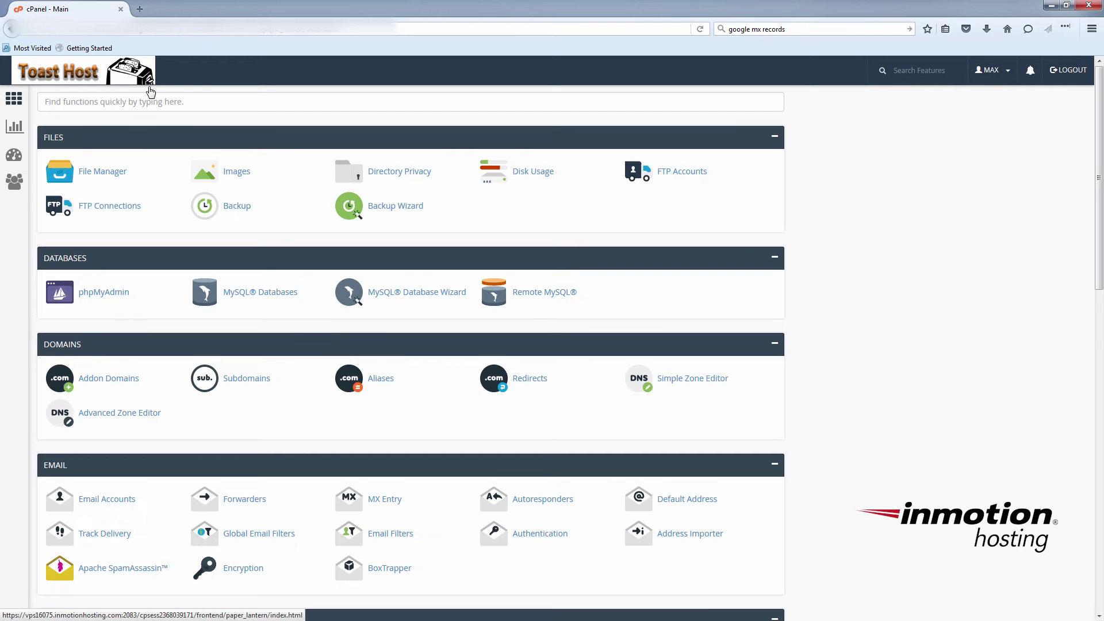
pyautogui.click(116, 173)
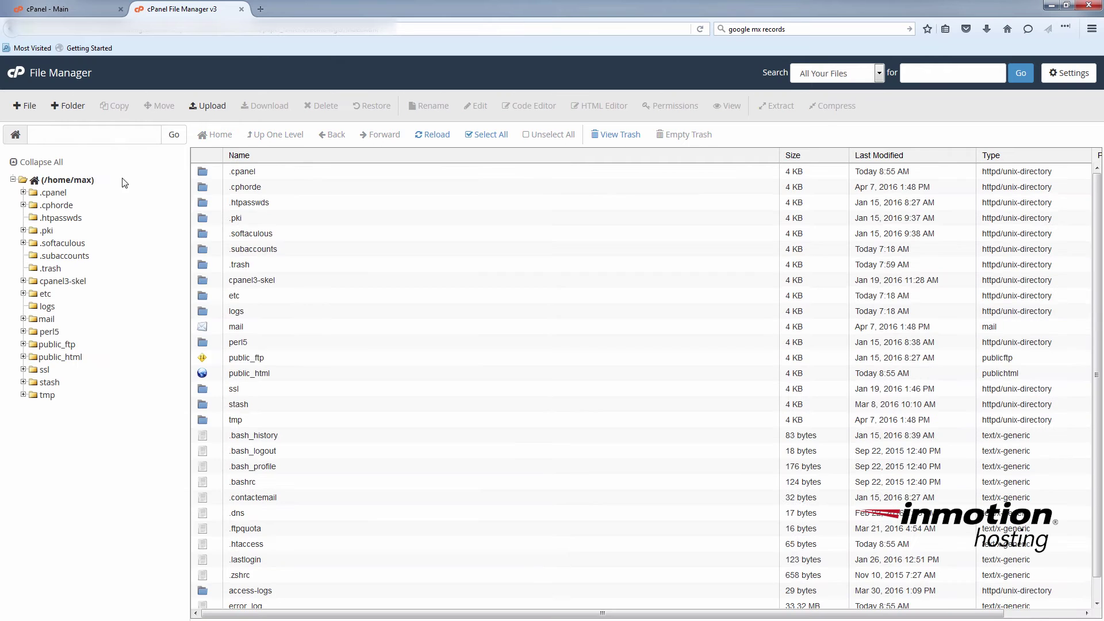
pyautogui.doubleClick(217, 377)
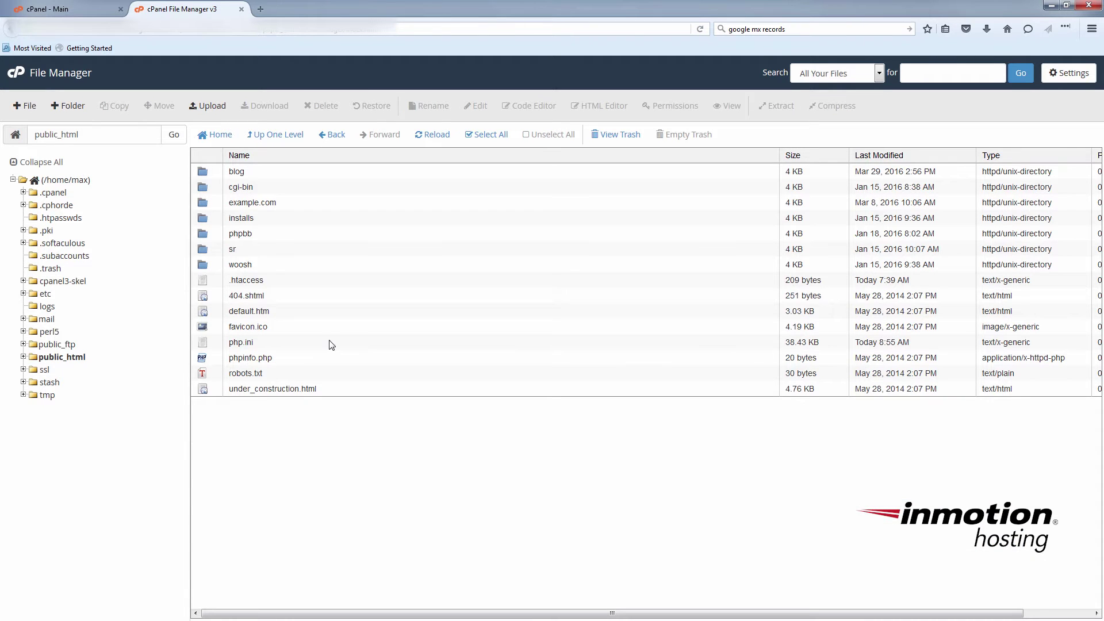
pyautogui.click(361, 342)
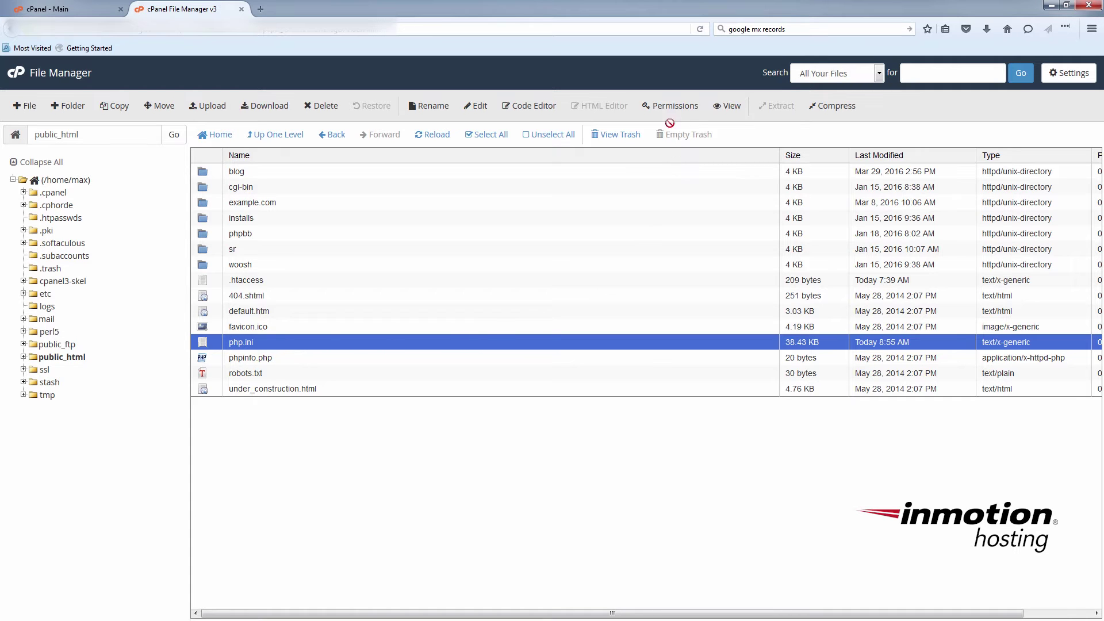
pyautogui.click(534, 107)
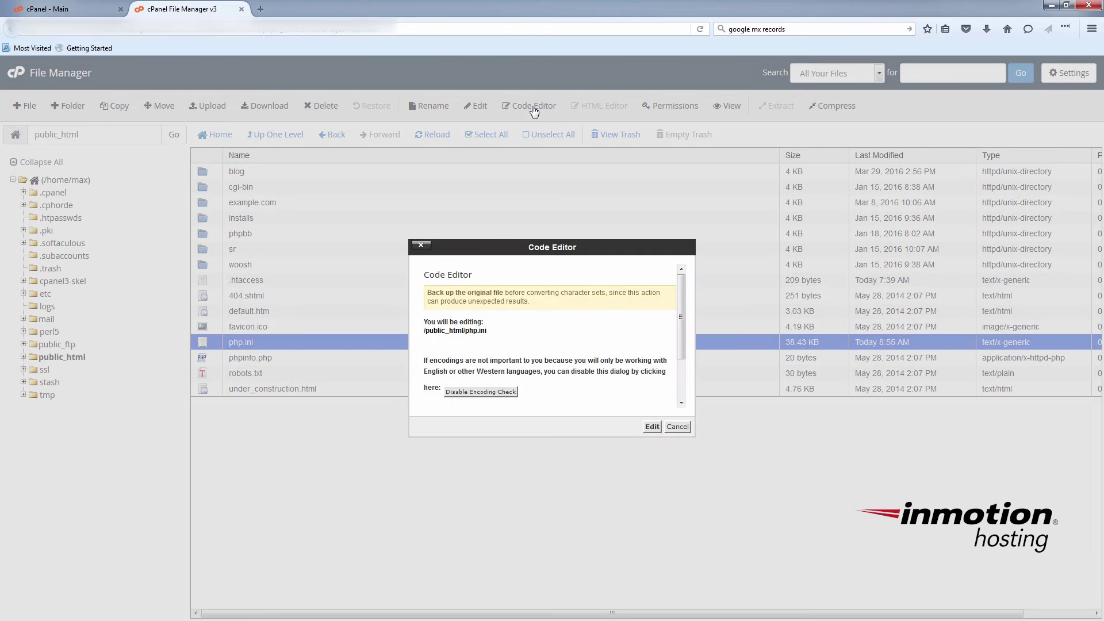
# Step: Change memory_limit on line 233 of php.ini from 512M to 100M, save, and close the editor
pyautogui.click(651, 428)
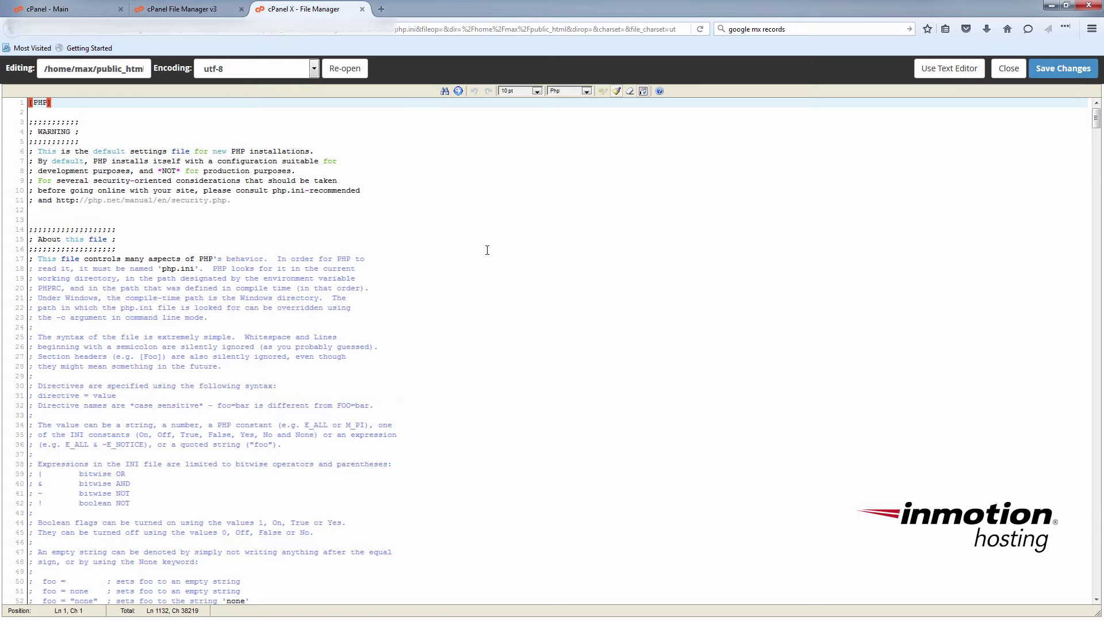
pyautogui.scroll(-15, 440, 311)
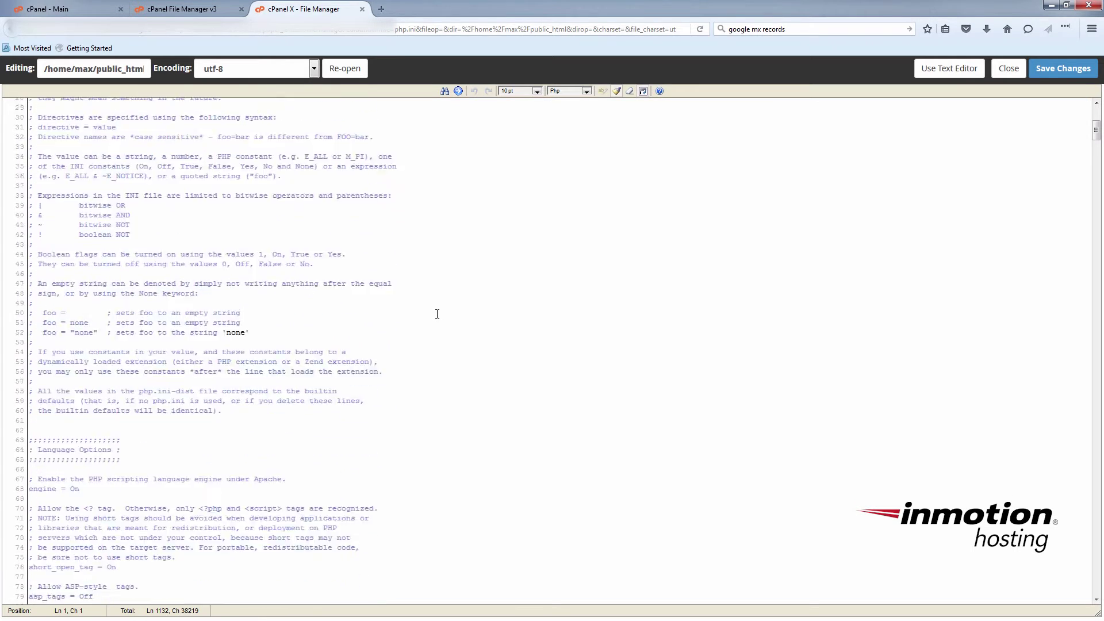
pyautogui.scroll(-20, 437, 314)
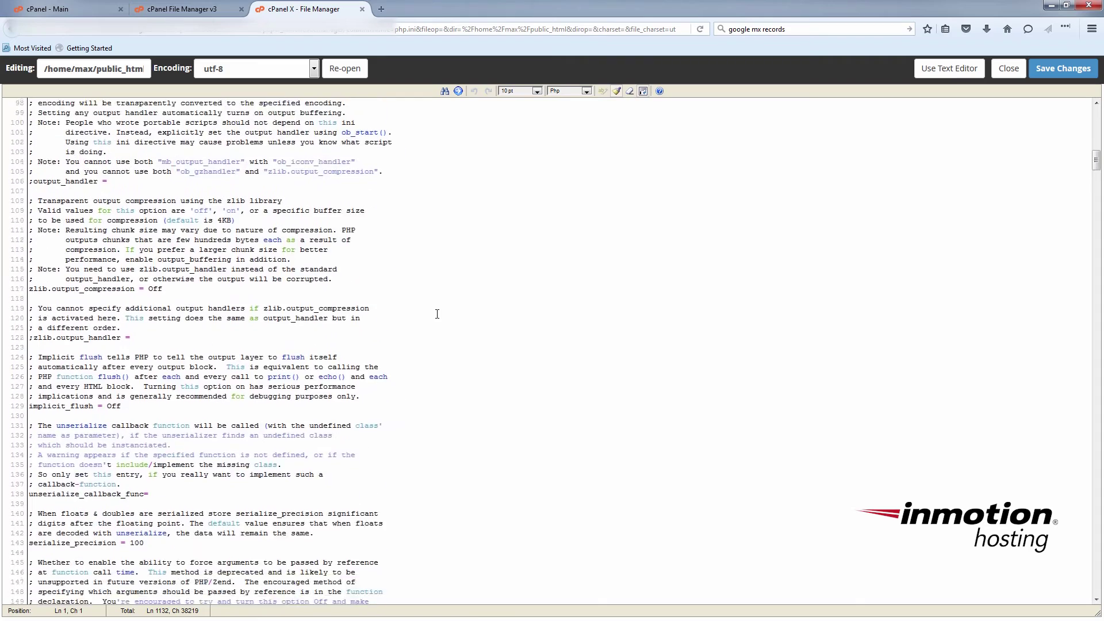
pyautogui.scroll(-20, 437, 313)
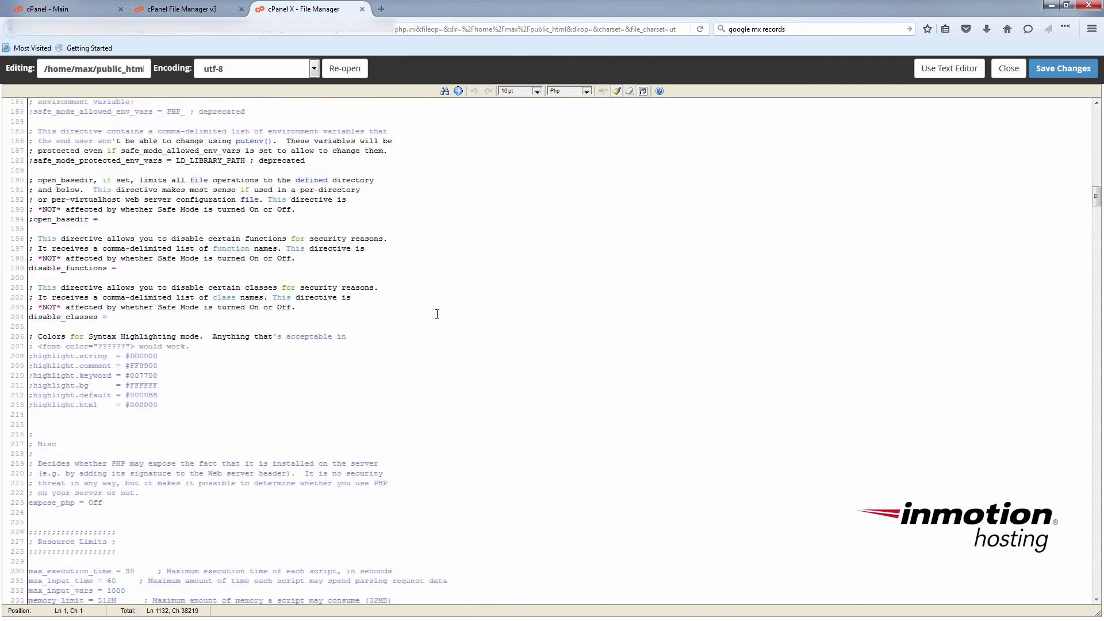
pyautogui.scroll(-8, 437, 314)
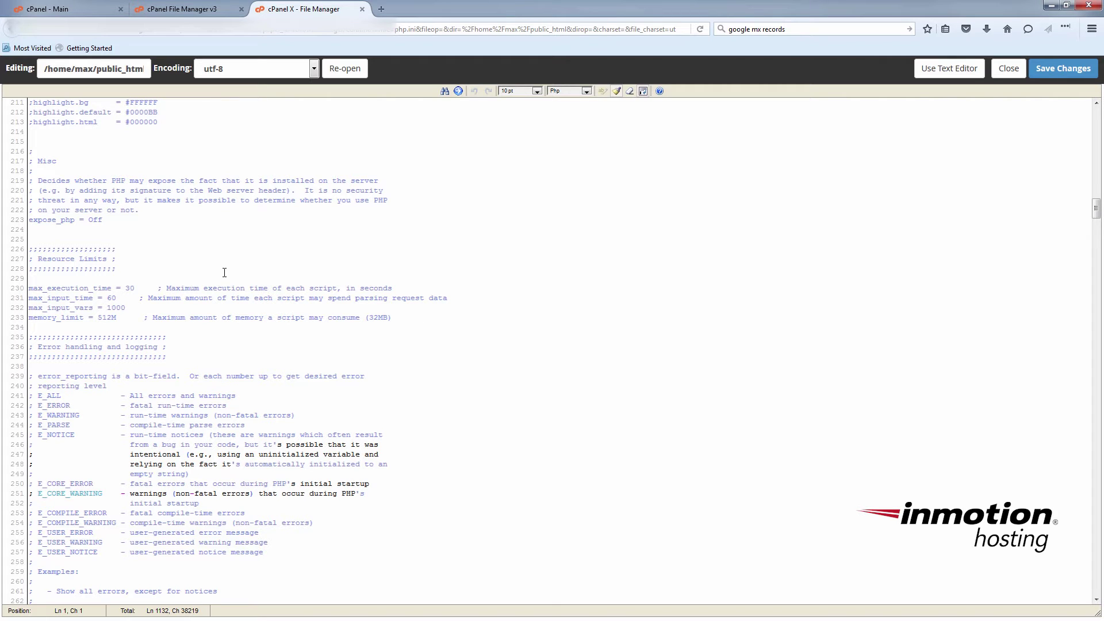
pyautogui.click(115, 317)
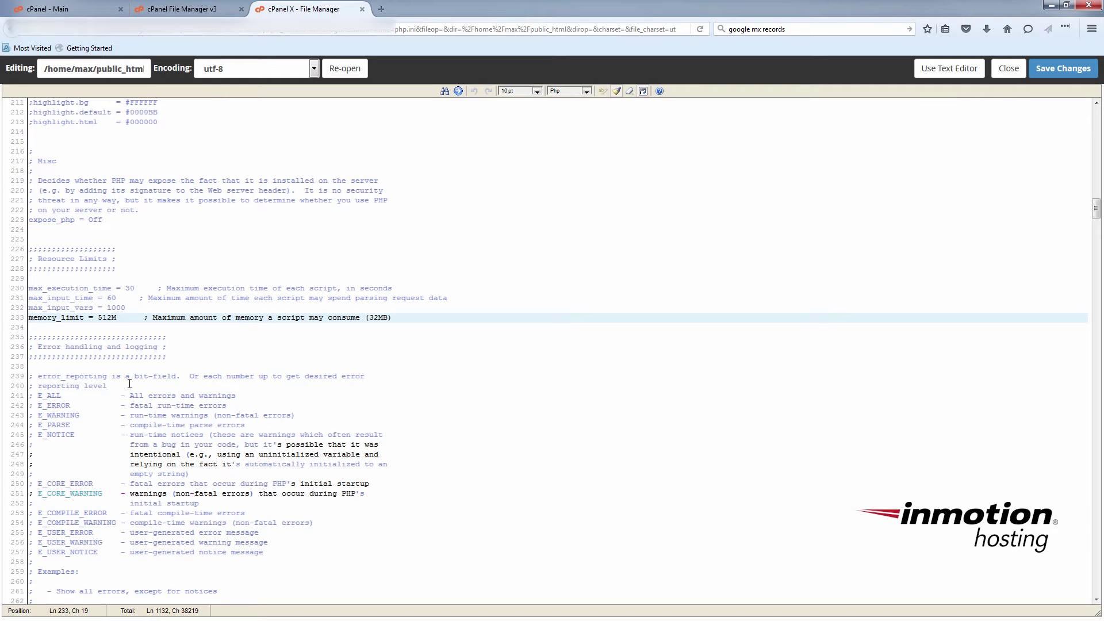
pyautogui.press('BackSpace')
pyautogui.press('BackSpace')
pyautogui.press('BackSpace')
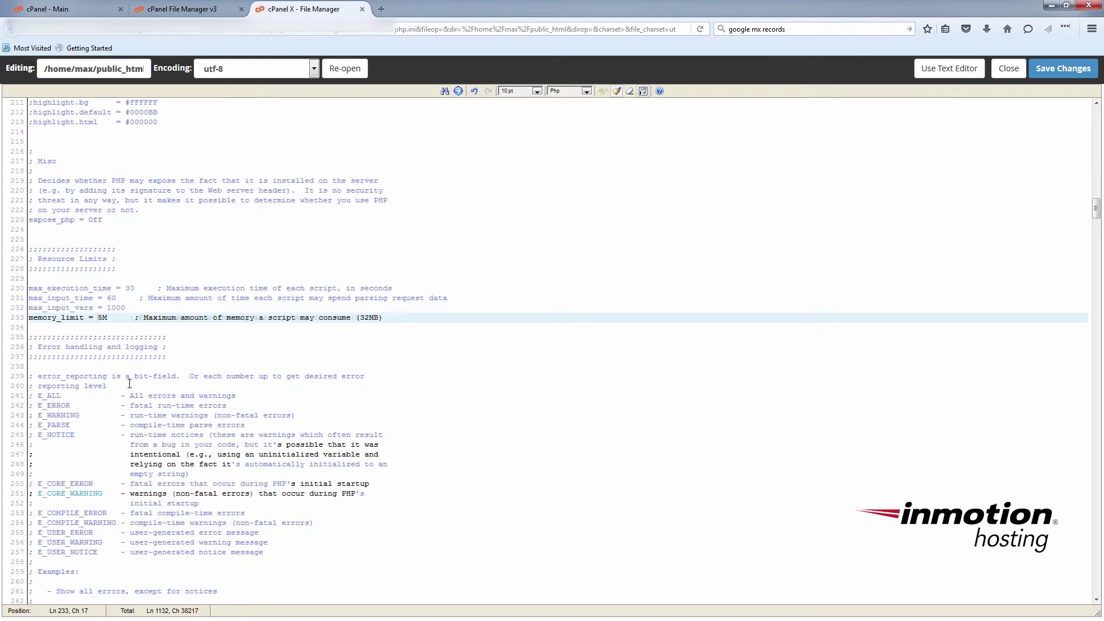
pyautogui.write('100')
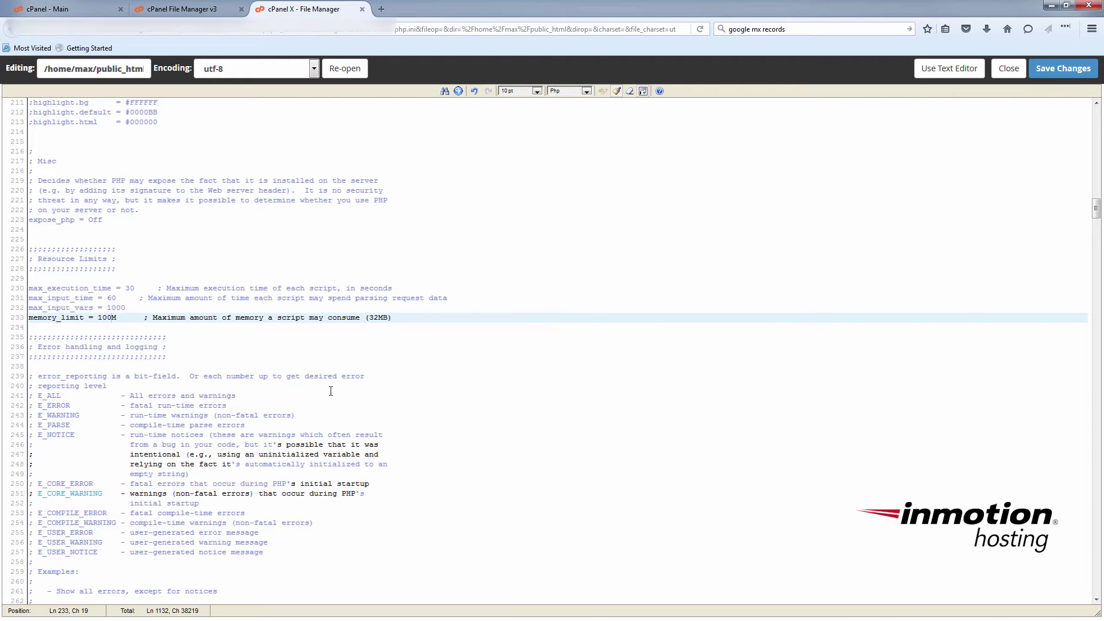
pyautogui.click(1078, 69)
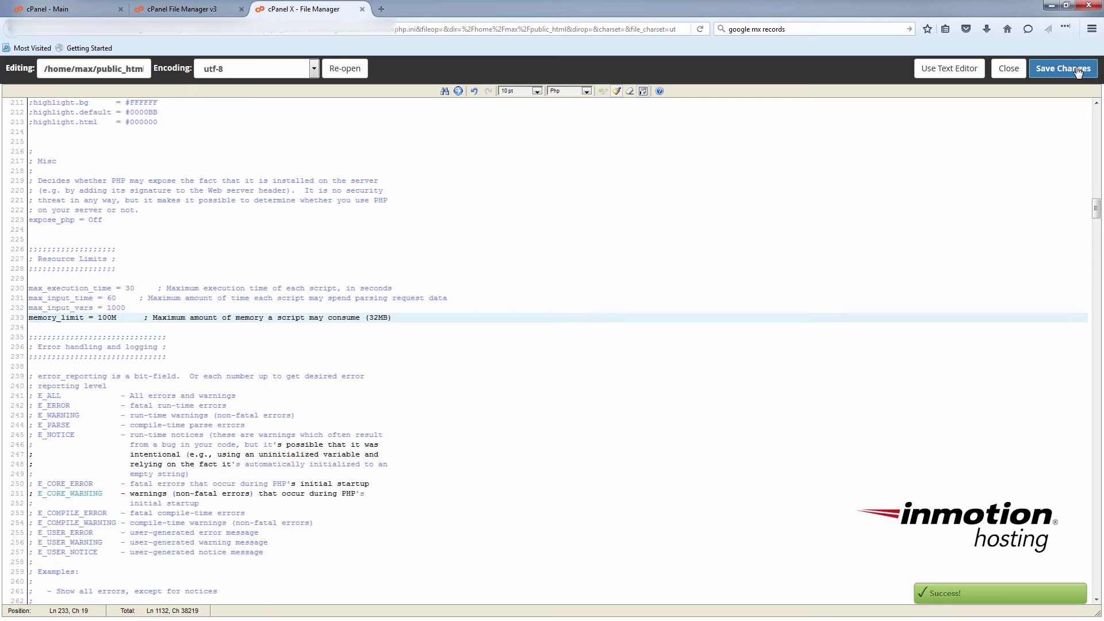
pyautogui.click(1008, 68)
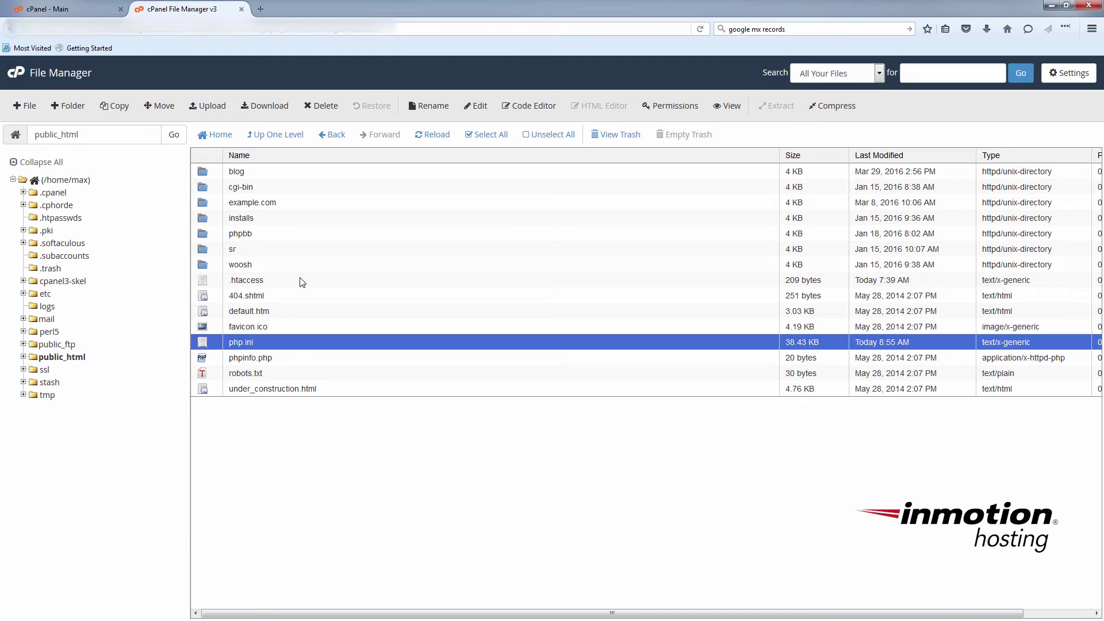
# Step: Open public_html/.htaccess in the Code Editor
pyautogui.click(211, 284)
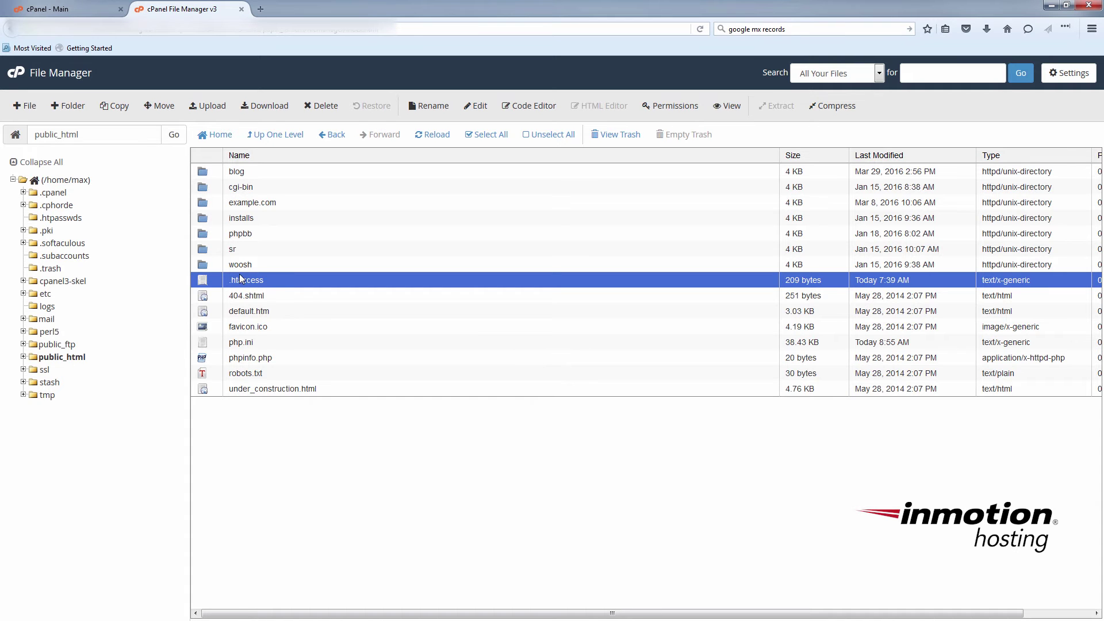
pyautogui.click(529, 106)
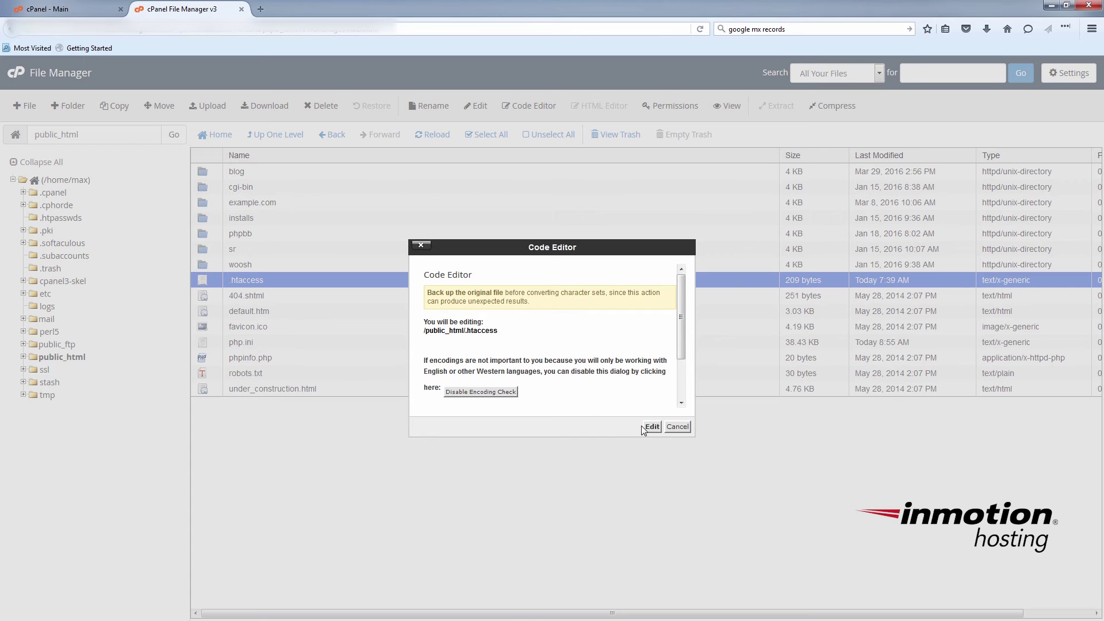
pyautogui.click(651, 426)
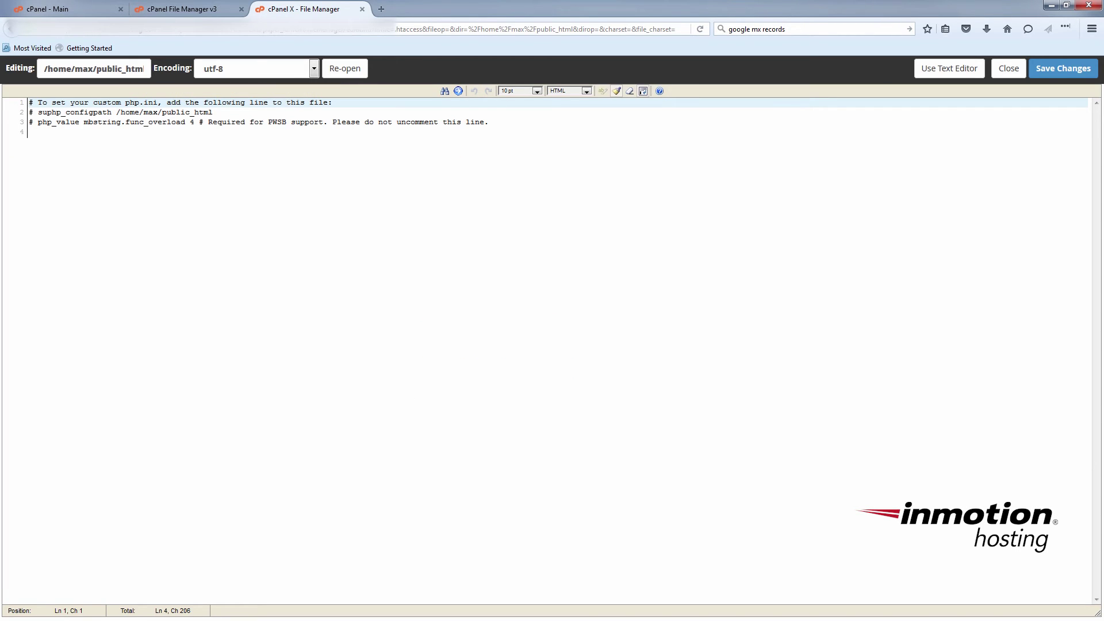
# Step: Remove the '#' from the suphp_configpath /home/max/public_html line, save, and close the editor
pyautogui.click(224, 113)
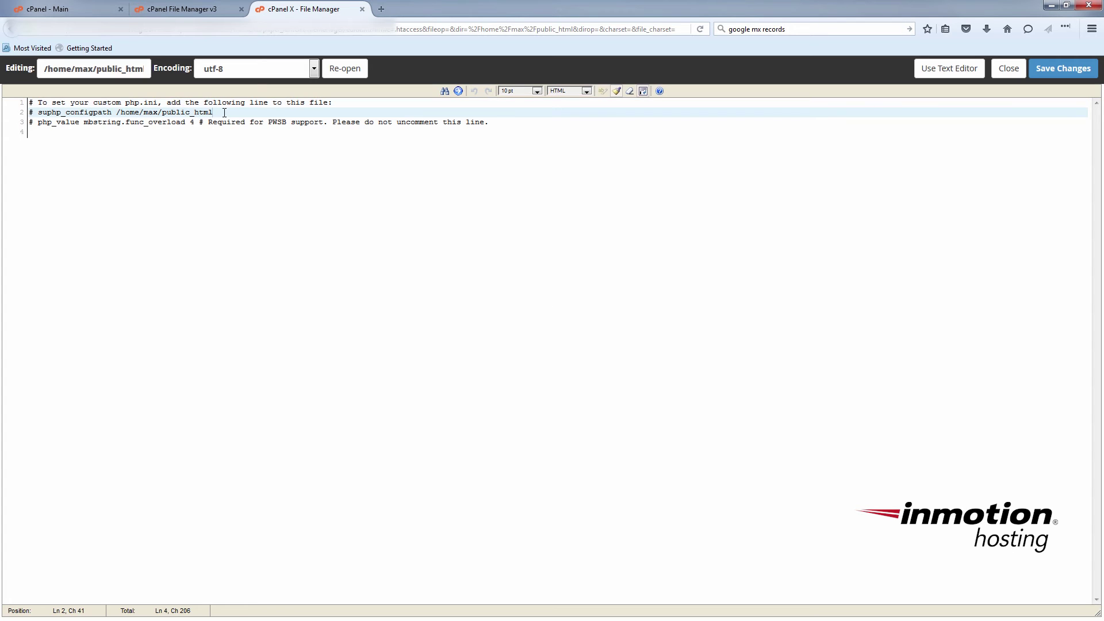
pyautogui.hotkey('shift', 'Left')
pyautogui.hotkey('shift', 'Left')
pyautogui.hotkey('shift', 'Left')
pyautogui.hotkey('shift', 'Left')
pyautogui.hotkey('shift', 'Left')
pyautogui.hotkey('shift', 'Left')
pyautogui.hotkey('shift', 'Left')
pyautogui.hotkey('shift', 'Left')
pyautogui.hotkey('shift', 'Left')
pyautogui.hotkey('shift', 'Left')
pyautogui.hotkey('shift', 'Left')
pyautogui.hotkey('shift', 'Left')
pyautogui.hotkey('shift', 'Left')
pyautogui.hotkey('shift', 'Left')
pyautogui.hotkey('shift', 'Left')
pyautogui.hotkey('shift', 'Left')
pyautogui.hotkey('shift', 'Left')
pyautogui.hotkey('shift', 'Left')
pyautogui.hotkey('shift', 'Left')
pyautogui.hotkey('shift', 'Left')
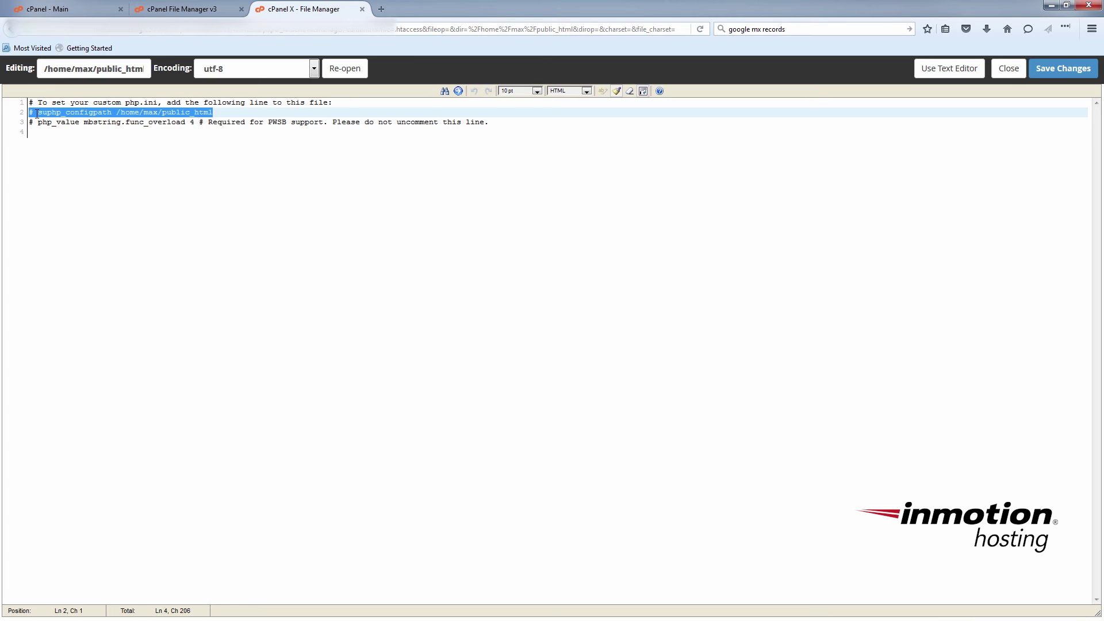
pyautogui.click(37, 113)
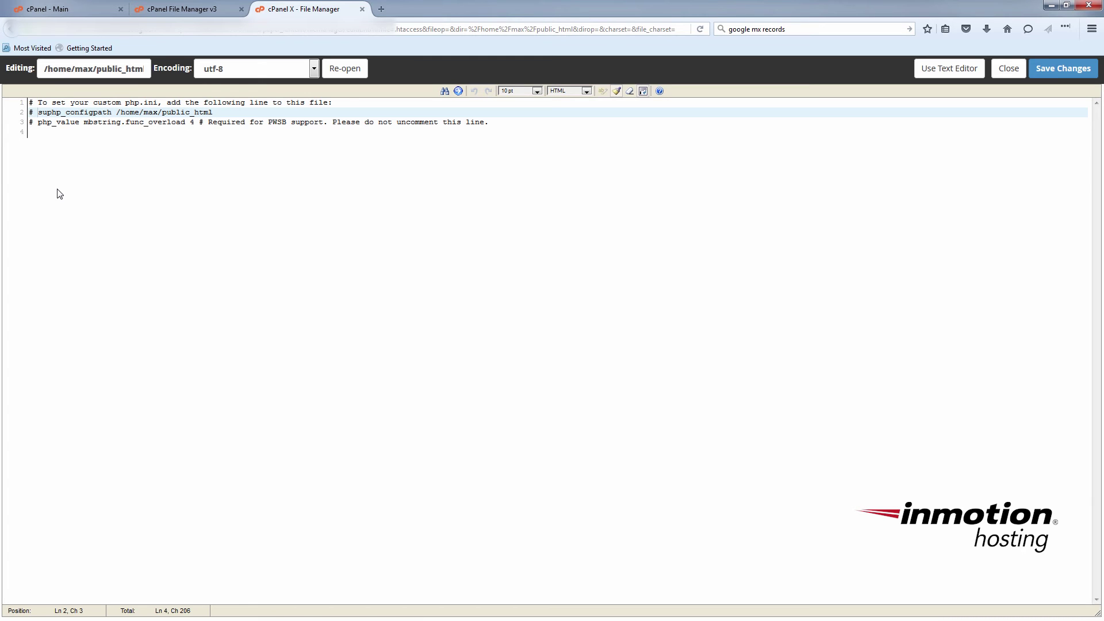
pyautogui.press('BackSpace')
pyautogui.press('BackSpace')
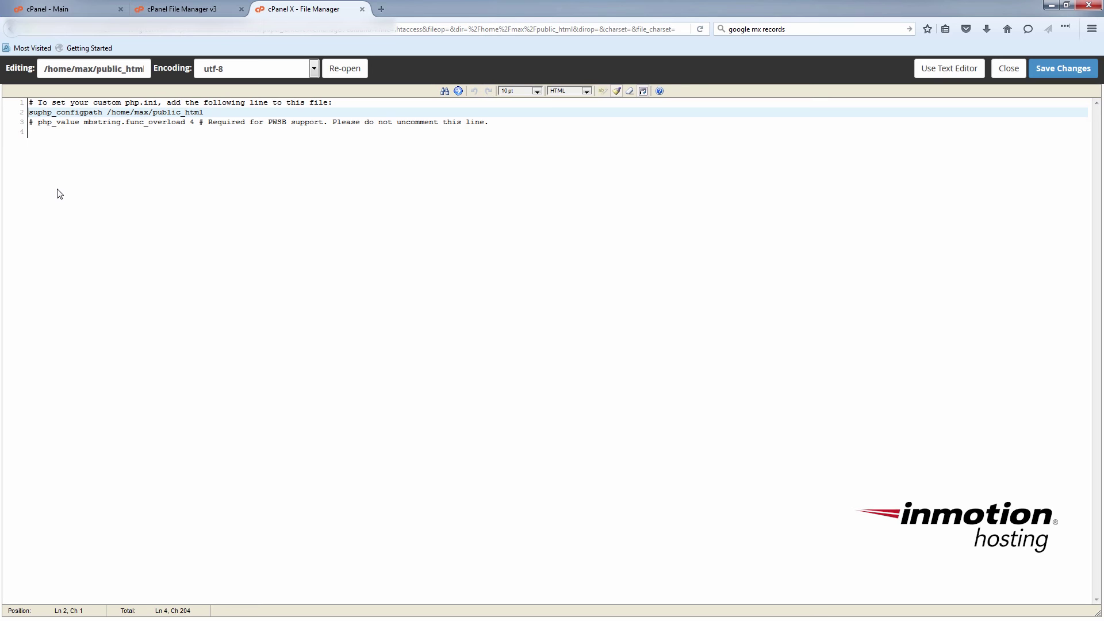
pyautogui.press('Right')
pyautogui.press('Right')
pyautogui.press('Right')
pyautogui.press('Right')
pyautogui.press('Right')
pyautogui.press('Right')
pyautogui.press('Right')
pyautogui.press('Right')
pyautogui.press('Right')
pyautogui.press('Right')
pyautogui.hotkey('shift', 'Right')
pyautogui.hotkey('shift', 'Right')
pyautogui.hotkey('shift', 'Right')
pyautogui.hotkey('shift', 'Right')
pyautogui.hotkey('shift', 'Right')
pyautogui.hotkey('shift', 'Right')
pyautogui.hotkey('shift', 'Right')
pyautogui.hotkey('shift', 'Right')
pyautogui.hotkey('shift', 'Right')
pyautogui.hotkey('shift', 'Right')
pyautogui.hotkey('shift', 'Right')
pyautogui.hotkey('shift', 'Right')
pyautogui.hotkey('shift', 'Right')
pyautogui.hotkey('shift', 'Right')
pyautogui.hotkey('shift', 'Right')
pyautogui.hotkey('shift', 'Right')
pyautogui.hotkey('shift', 'Right')
pyautogui.hotkey('shift', 'Right')
pyautogui.hotkey('shift', 'Right')
pyautogui.hotkey('shift', 'Right')
pyautogui.hotkey('shift', 'Right')
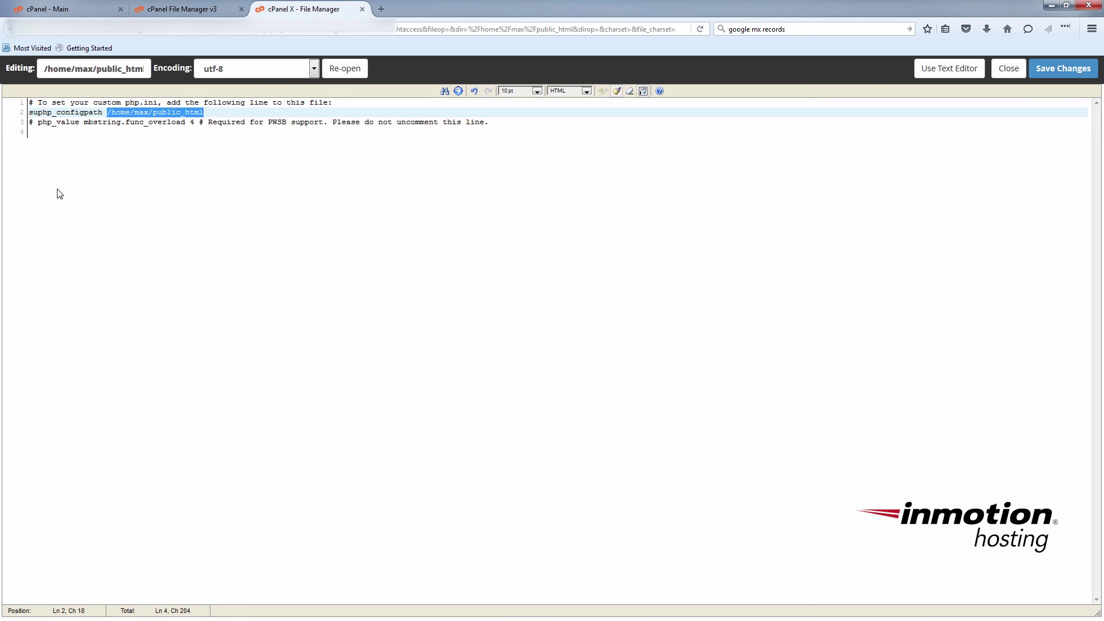
pyautogui.click(222, 111)
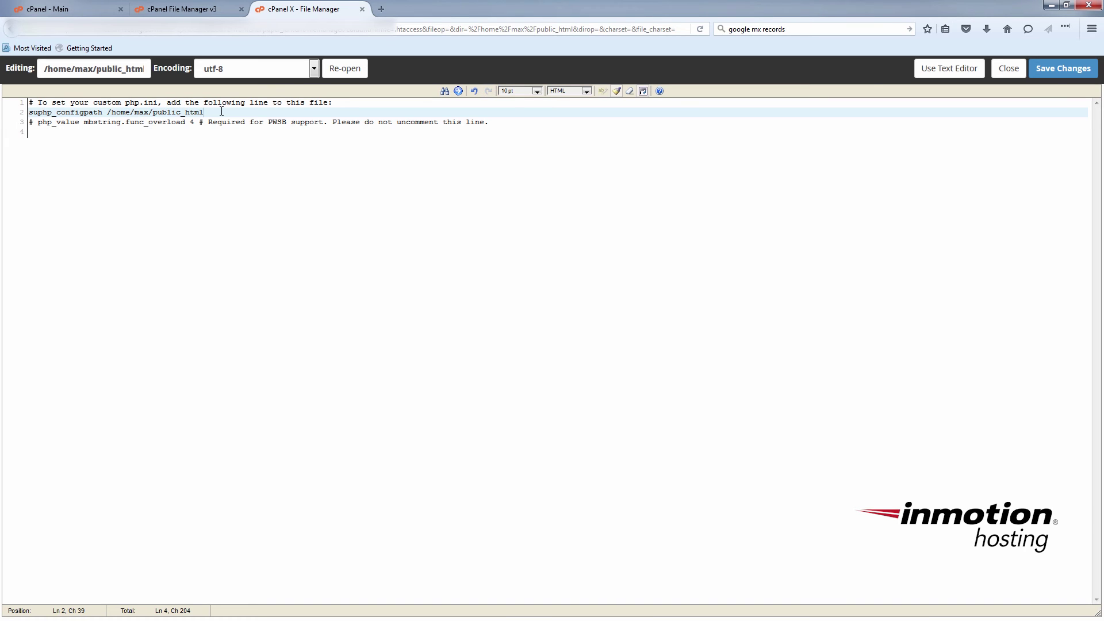
pyautogui.click(1082, 69)
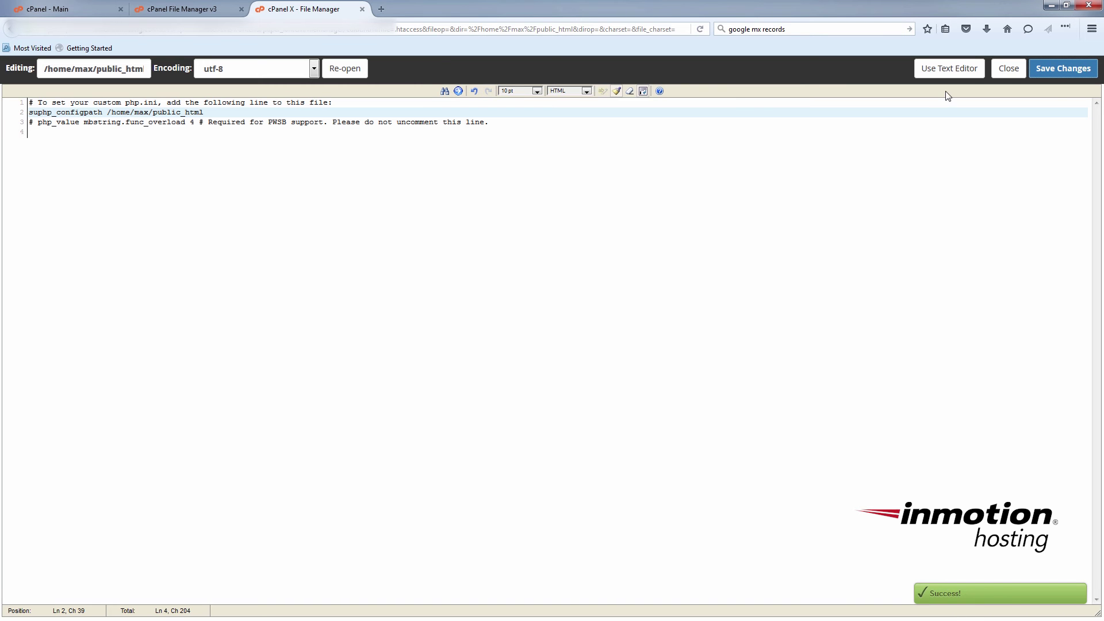
pyautogui.click(1018, 69)
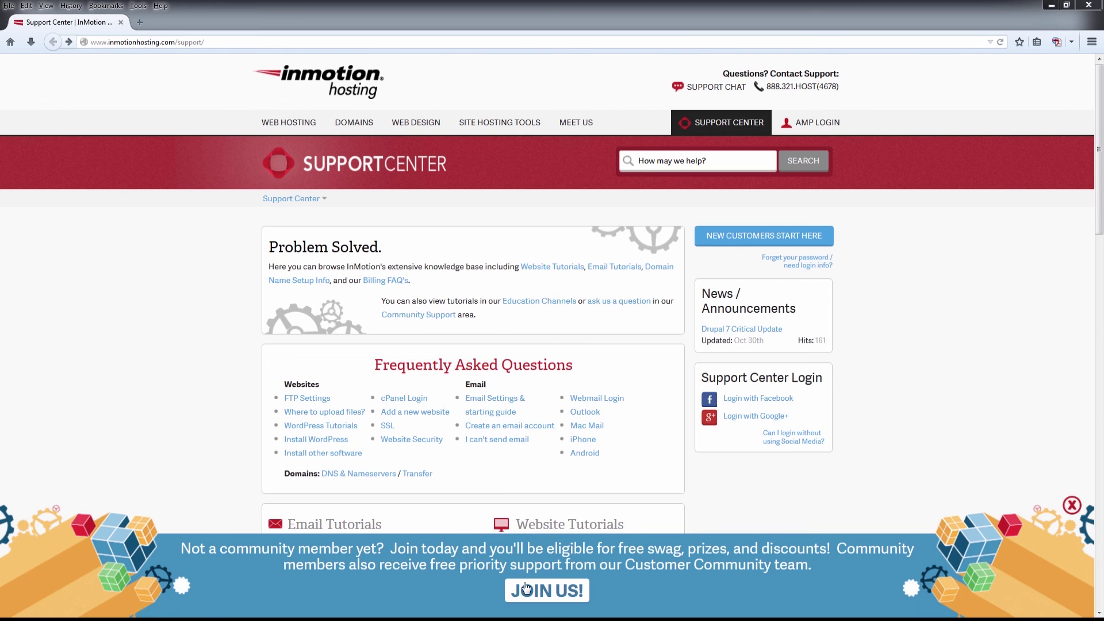
pyautogui.click(526, 593)
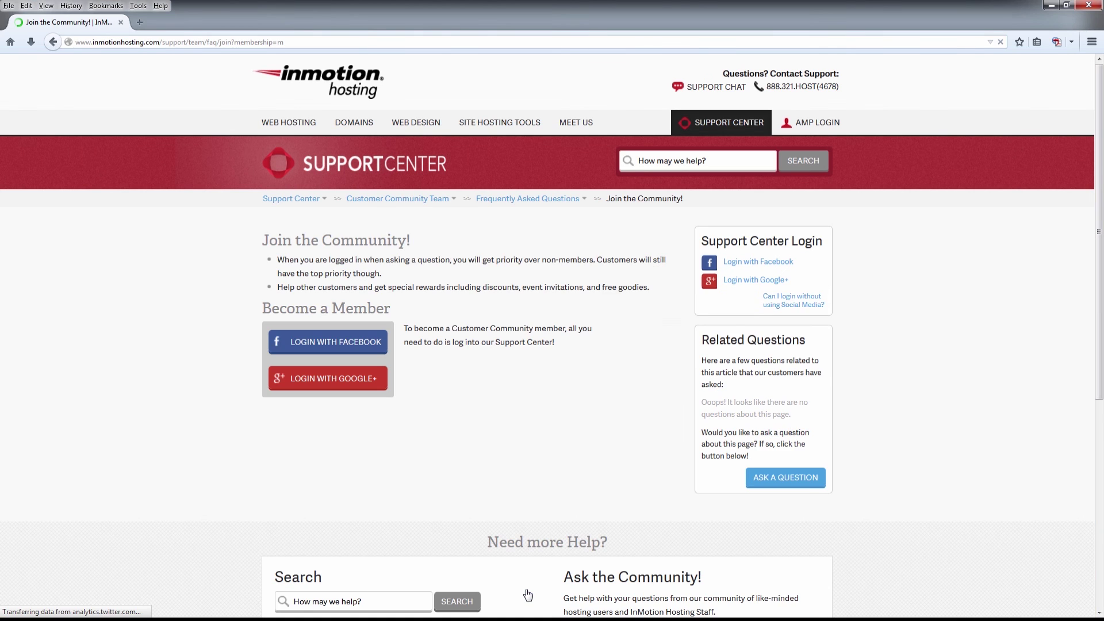